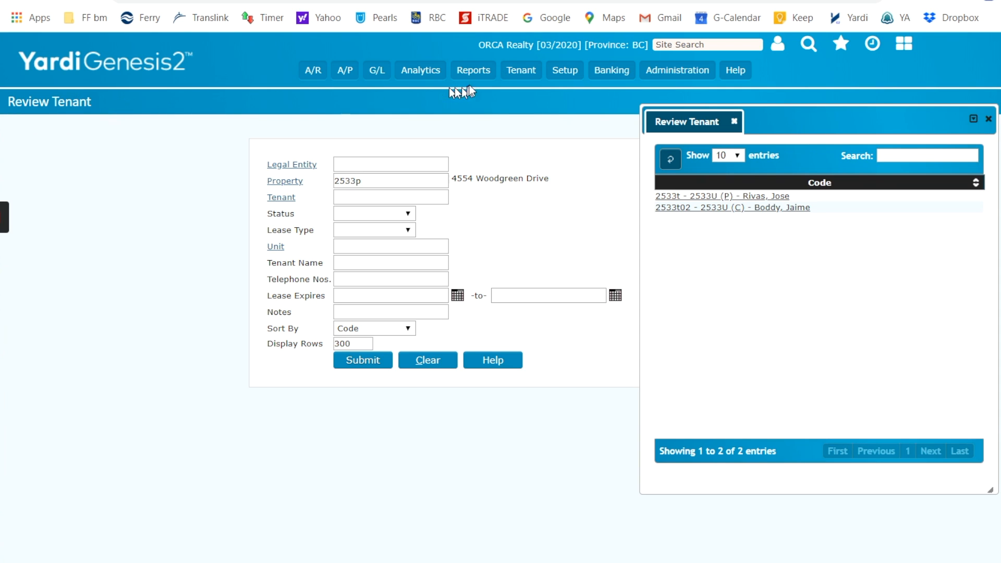
- Look up the tenants of property 2533p and open the current tenant's record
click(507, 73)
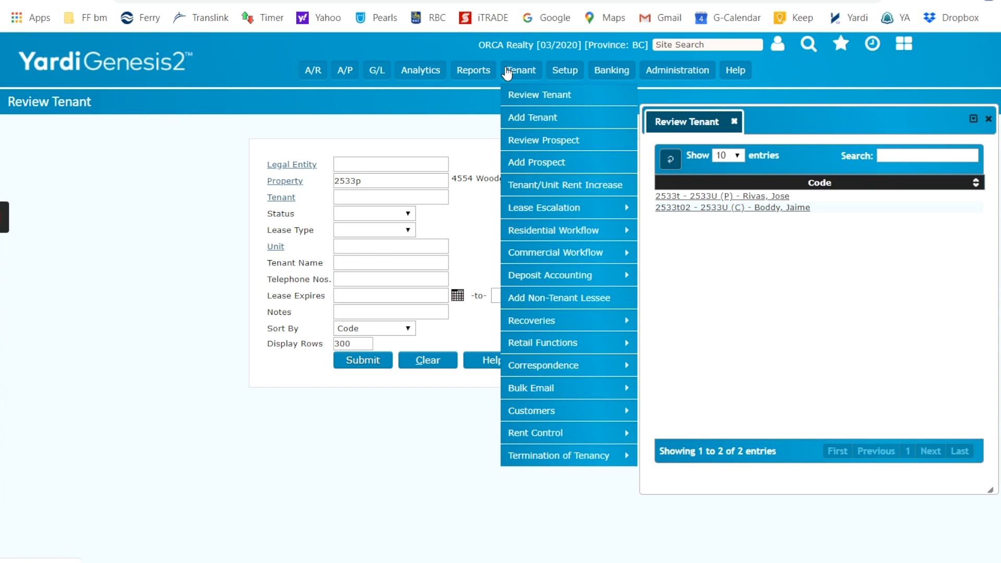
click(529, 93)
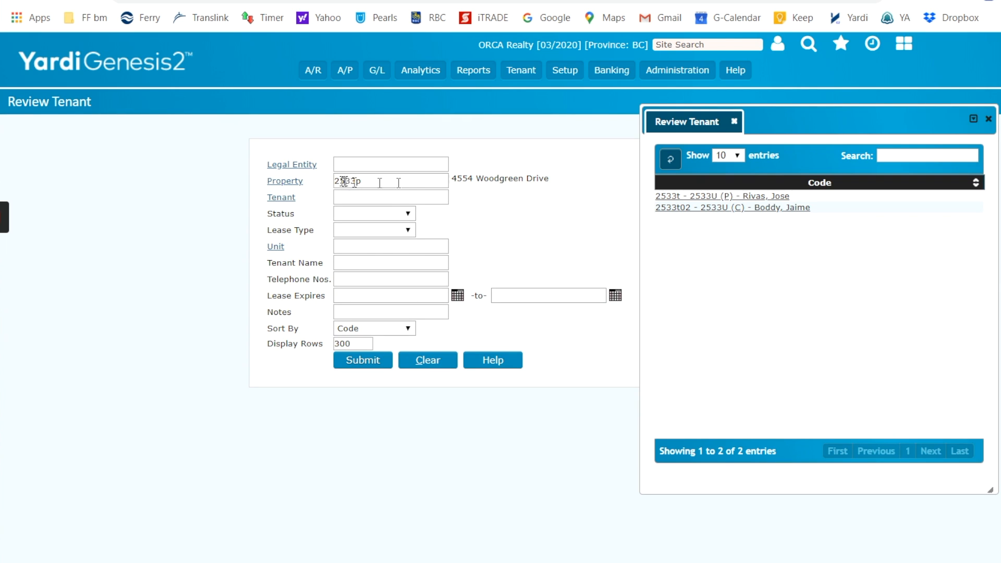
click(367, 361)
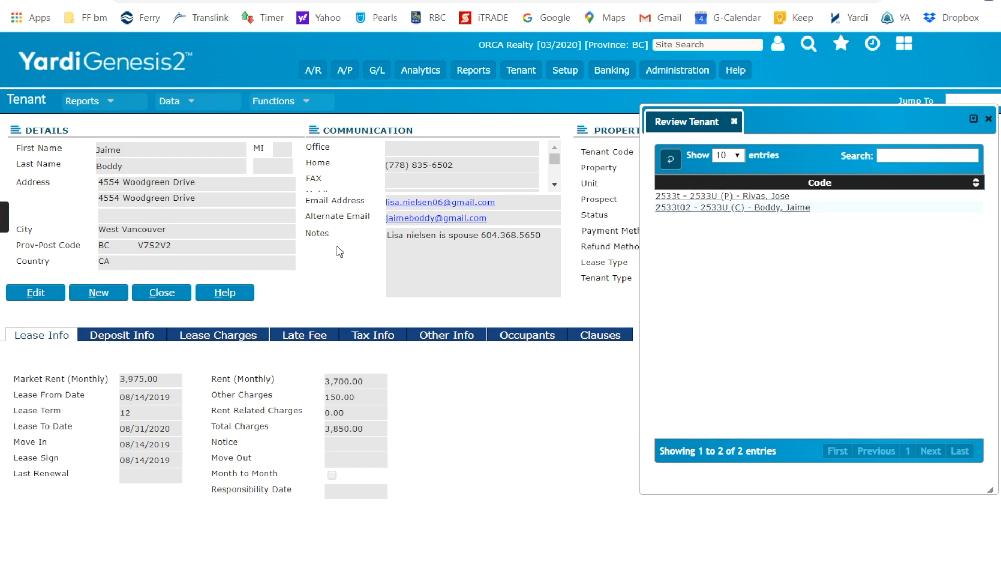
- Upload 4554W Move-in CIR.pdf from the tenant's Move-in folder to the tenant's attachments
click(193, 106)
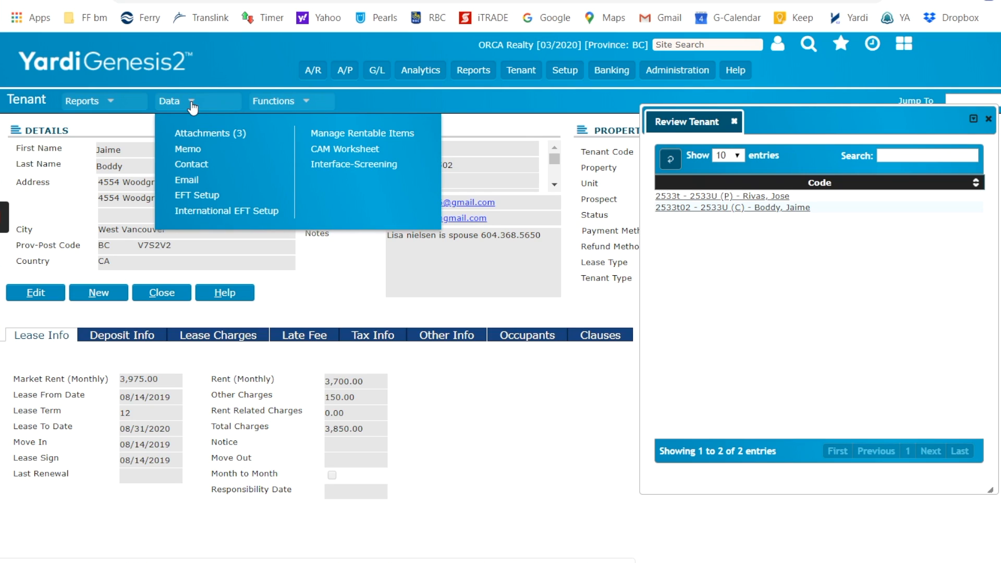
click(204, 137)
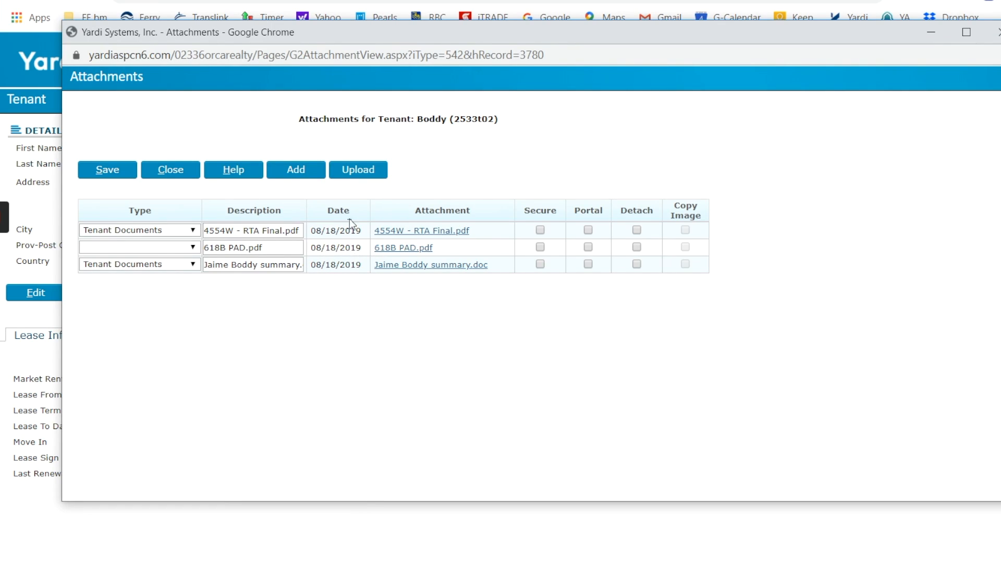
click(360, 175)
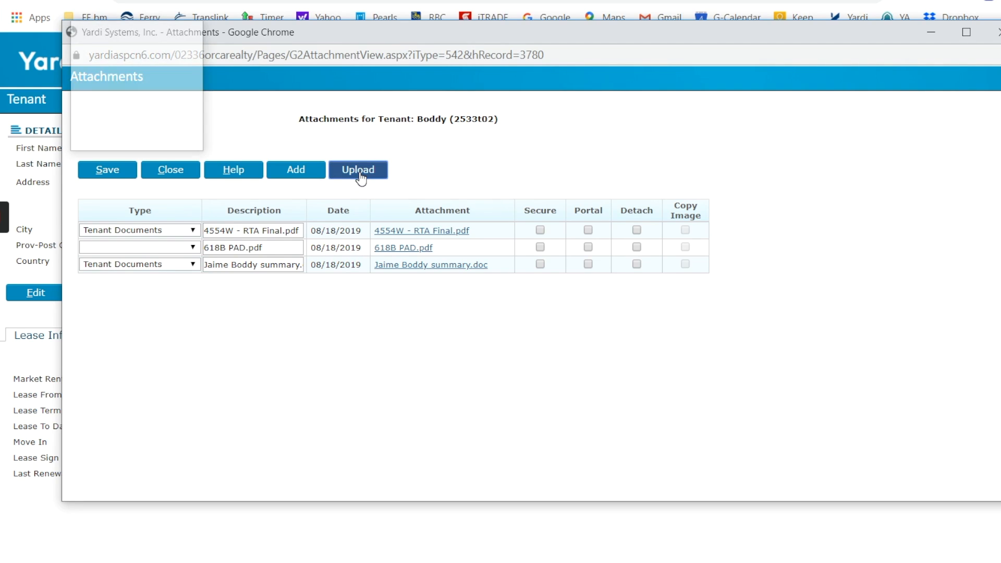
click(126, 132)
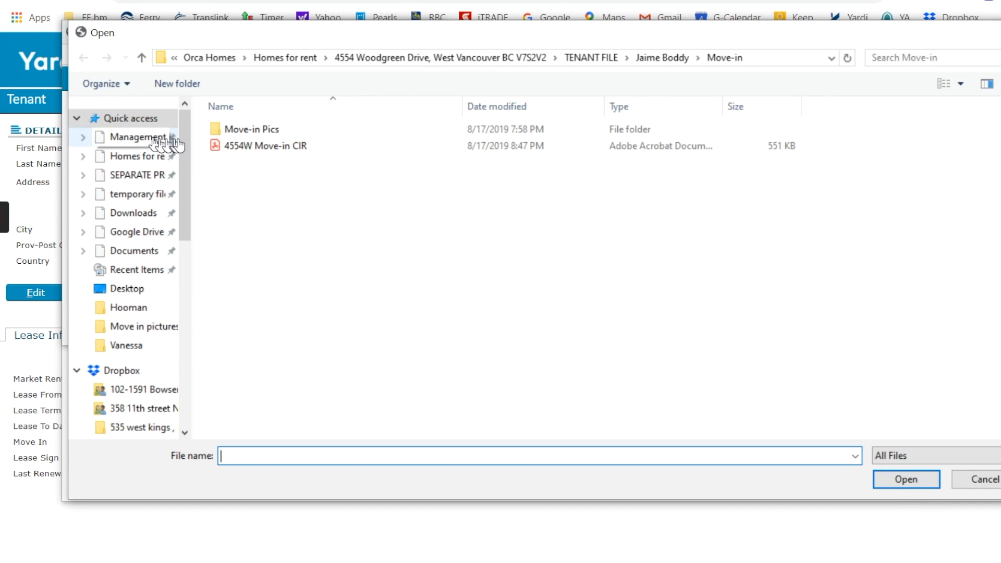
click(231, 146)
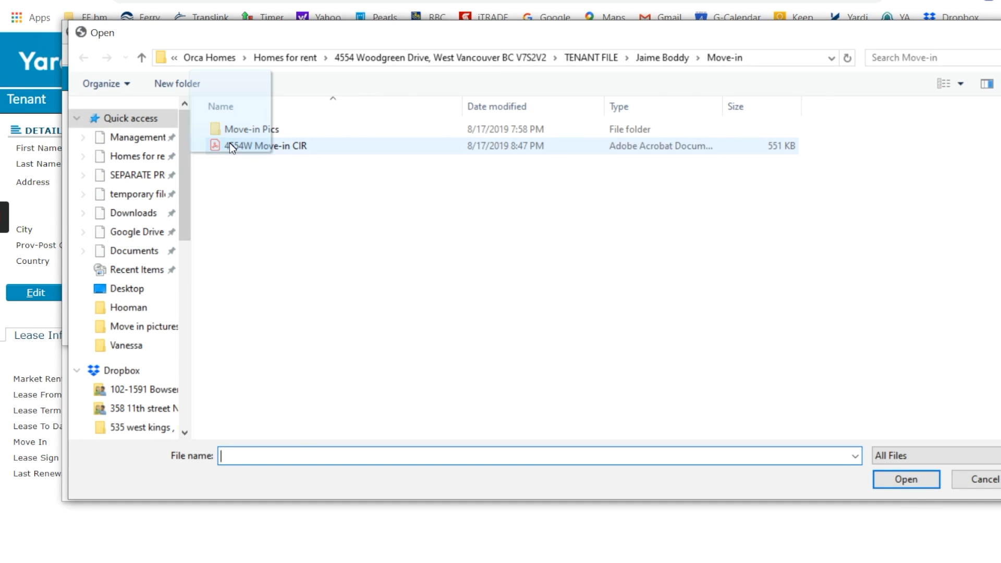
click(907, 480)
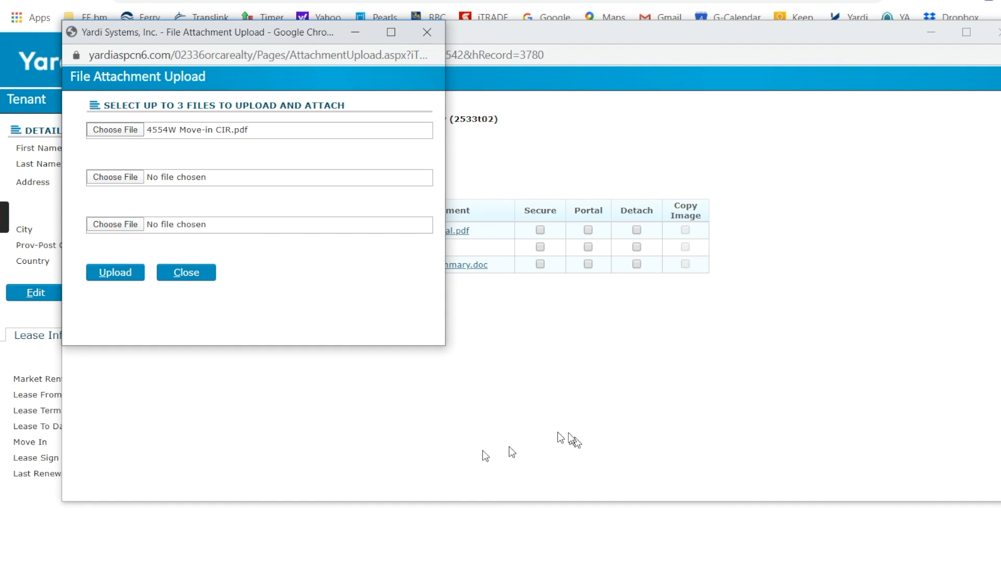
click(109, 272)
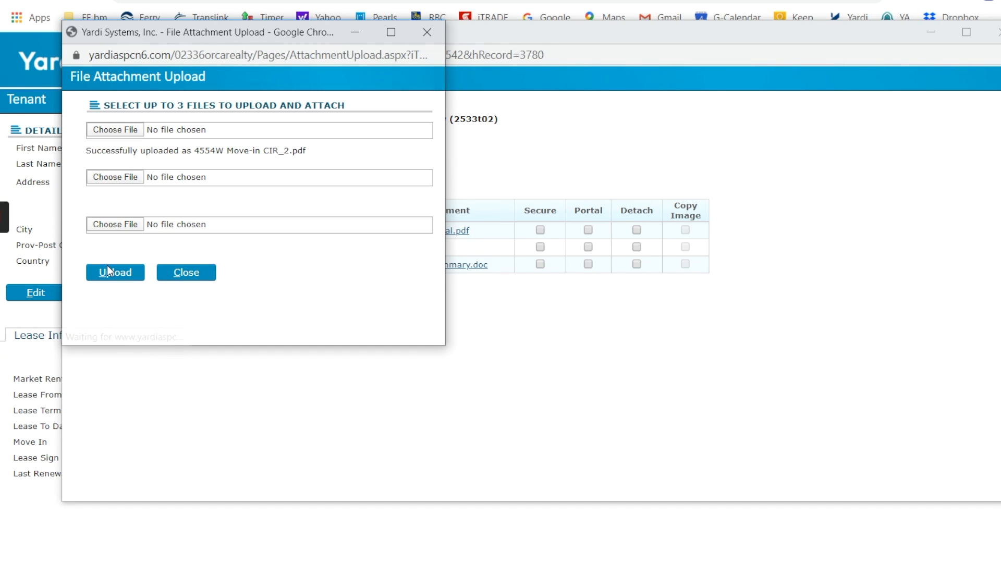
click(176, 276)
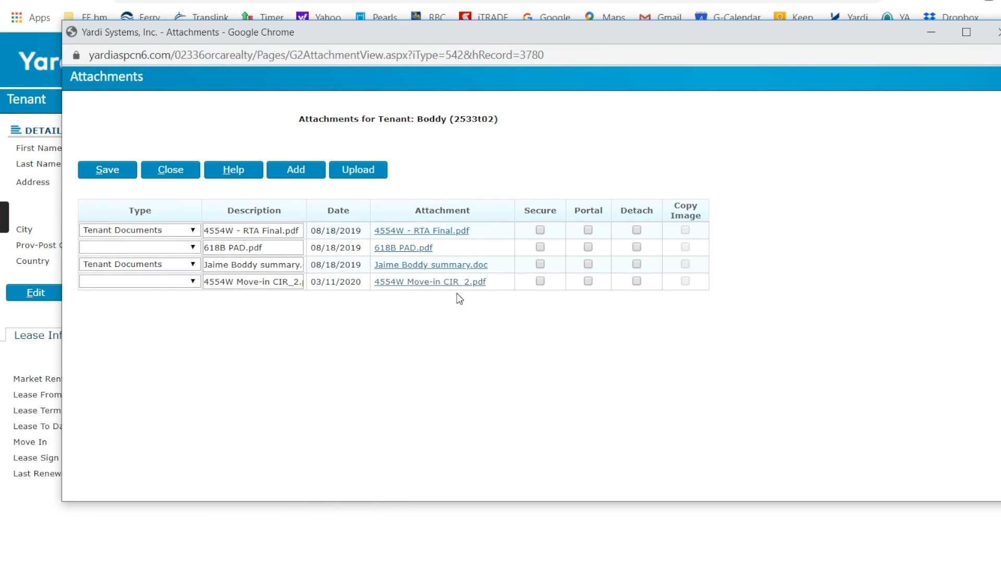
- Classify the uploaded Move-in CIR attachment as Tenant Documents, then save and close the attachments
click(193, 282)
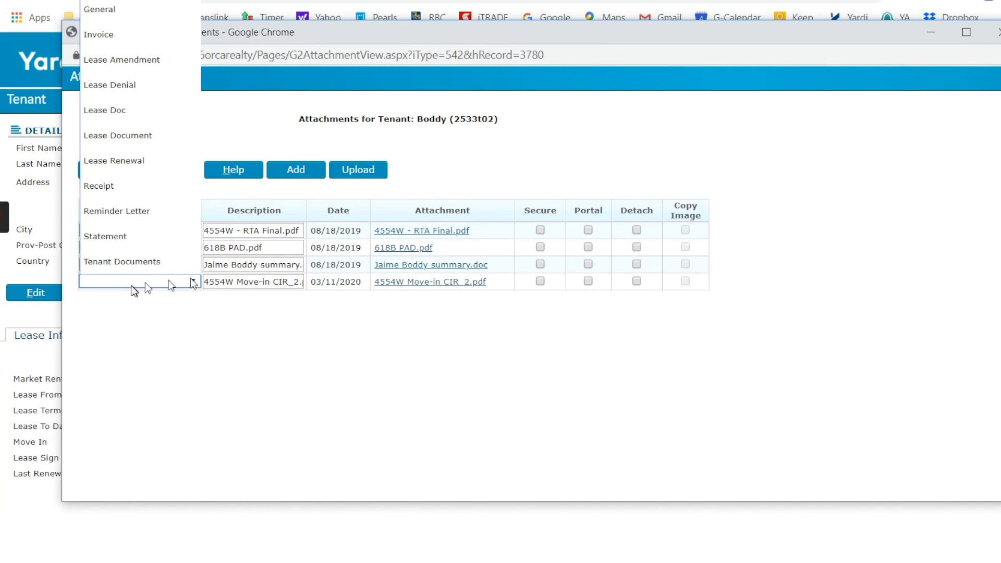
click(127, 267)
click(105, 172)
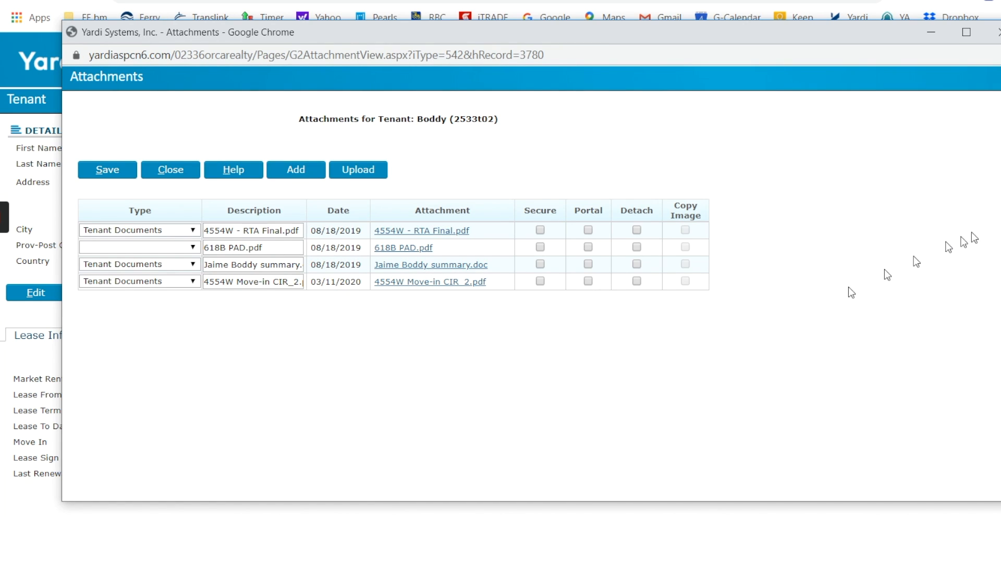
click(162, 176)
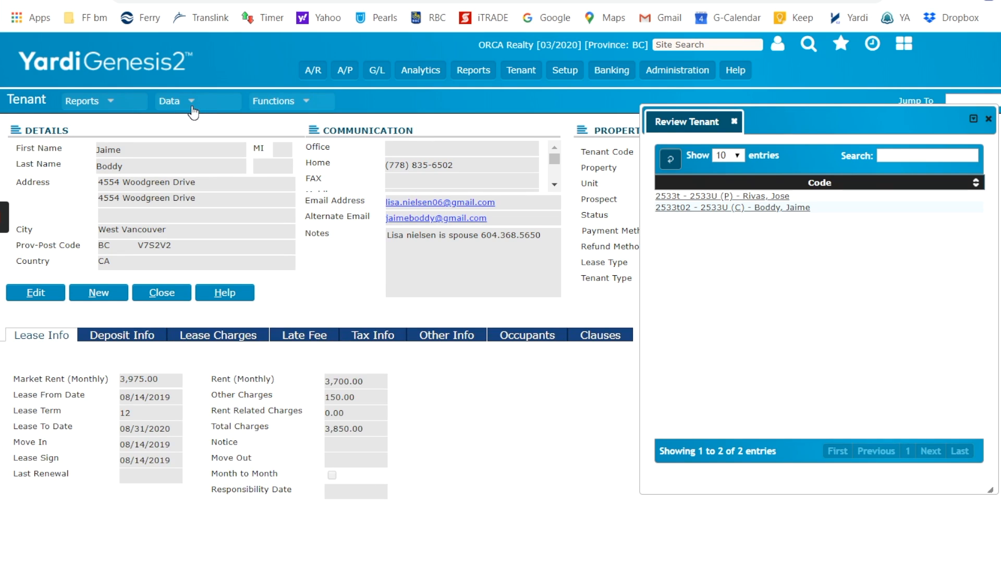
- Start an email to the tenant from the record and enter the property manager's e-mail as the reply-to address
click(191, 104)
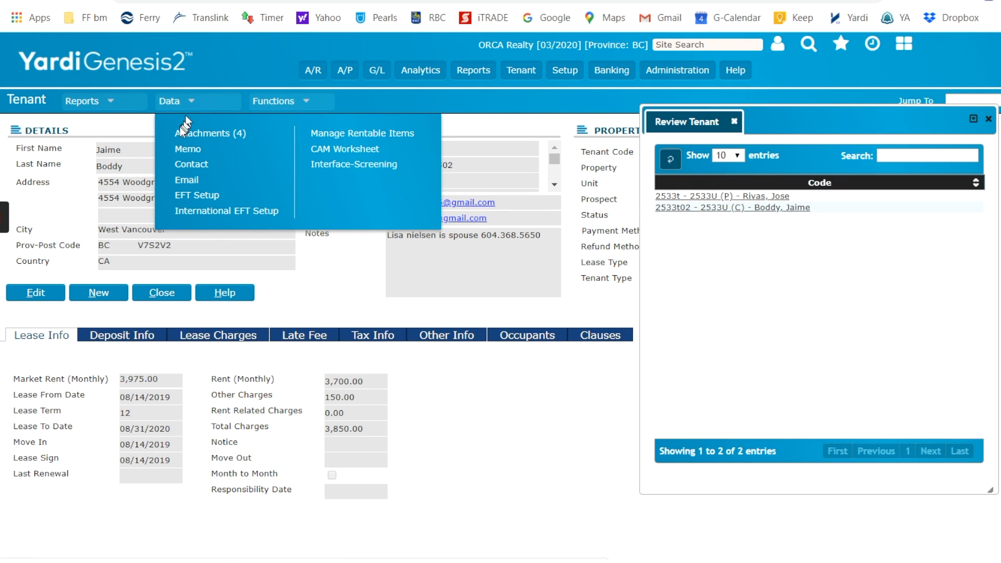
click(182, 183)
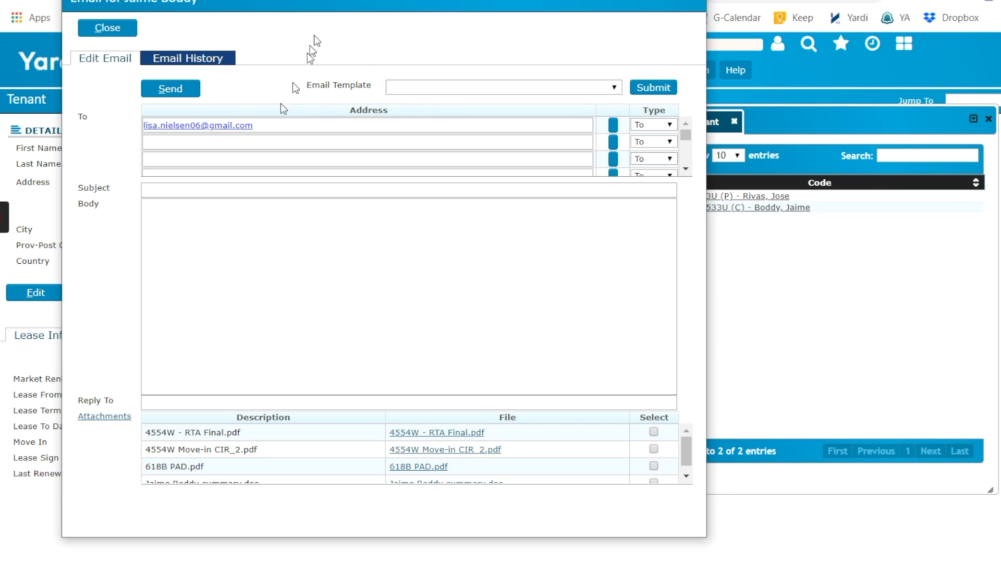
drag(292, 0, 428, 0)
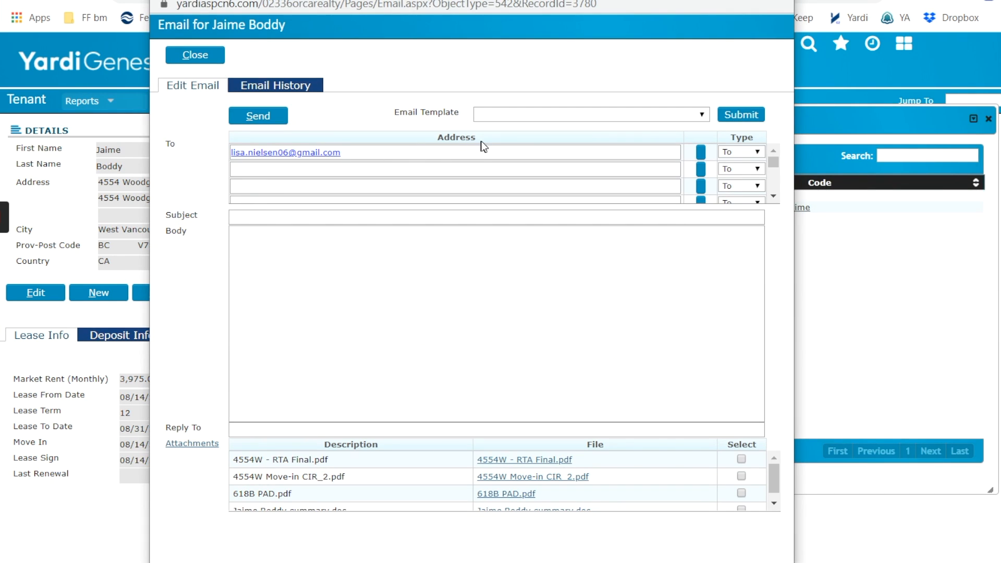
click(266, 218)
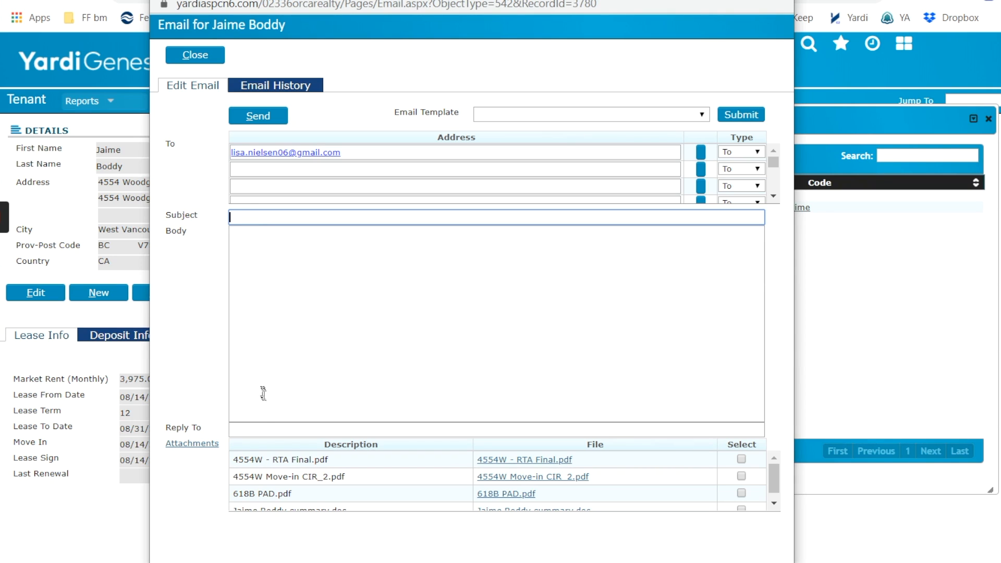
click(255, 432)
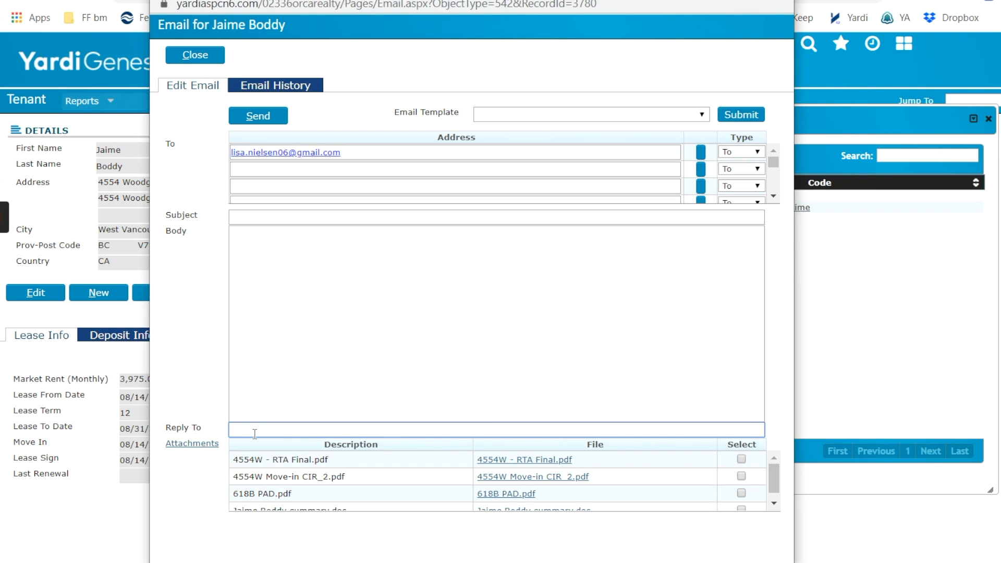
- Paste the Move-in CIR subject and the signed message "Attached is your Move-in report from the other day.", and attach 4554W Move-in CIR_2.pdf
click(235, 215)
click(295, 255)
key(ctrl+v)
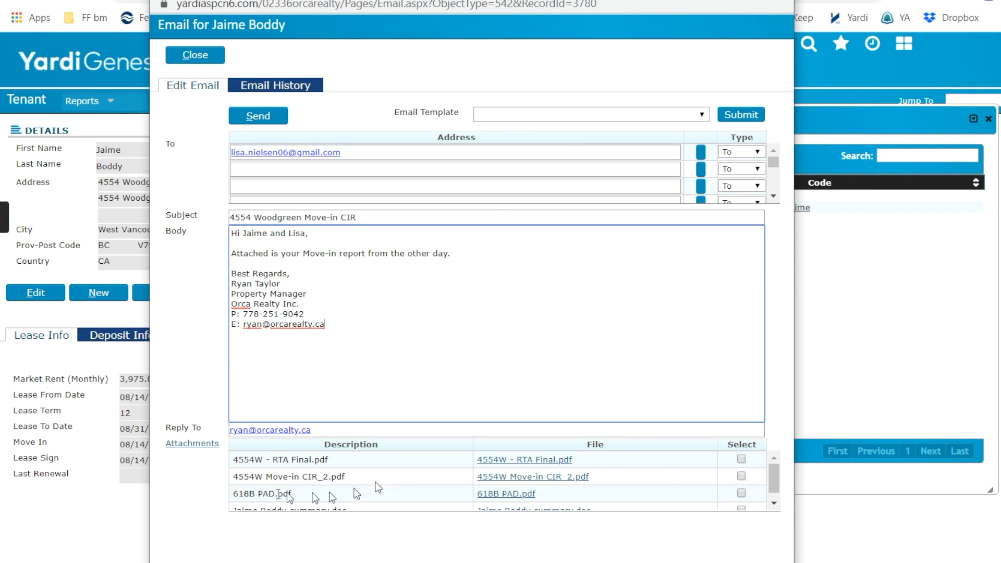
click(741, 476)
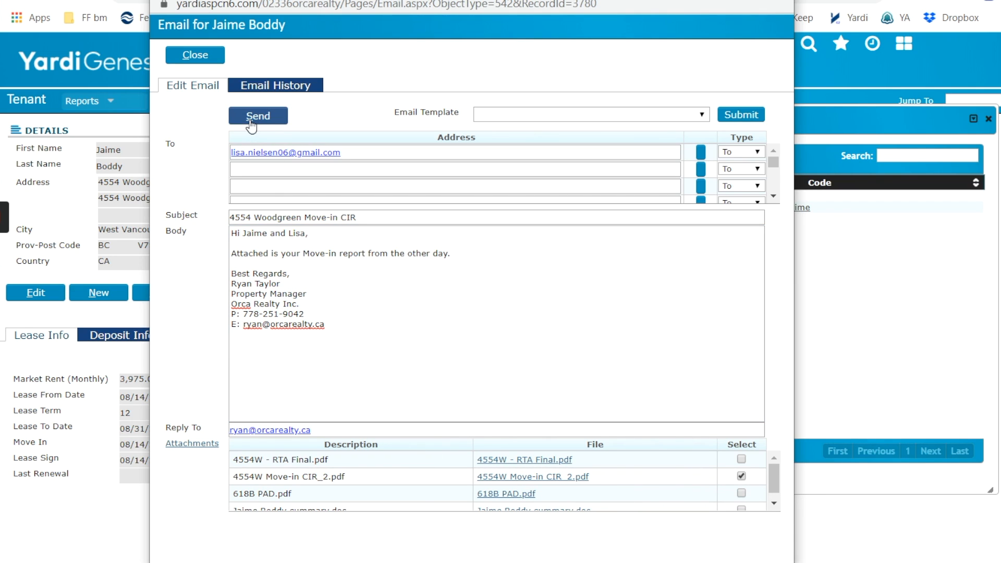
- Review the tenant's email history and highlight the sent date of the move-in inspection report email
click(267, 89)
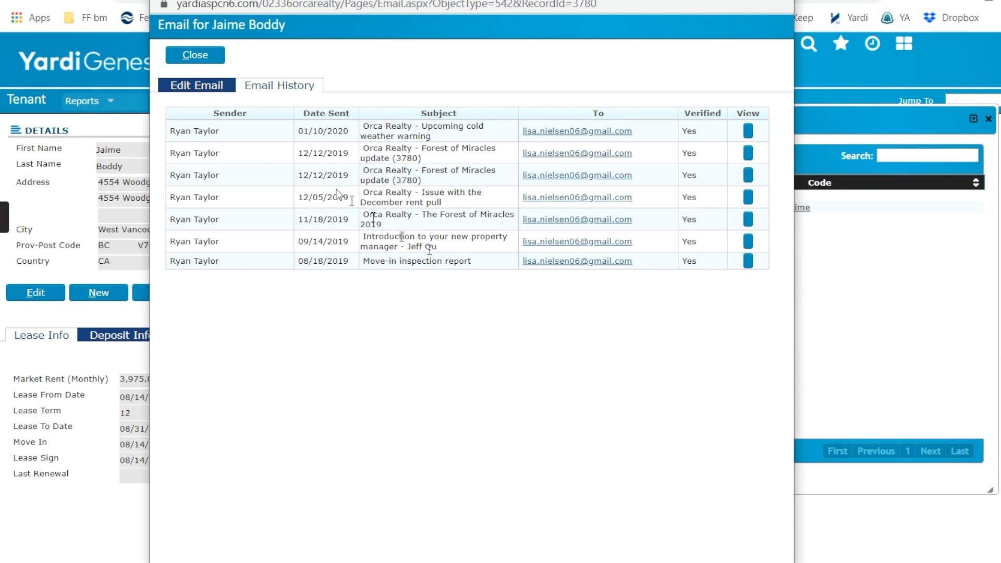
click(219, 90)
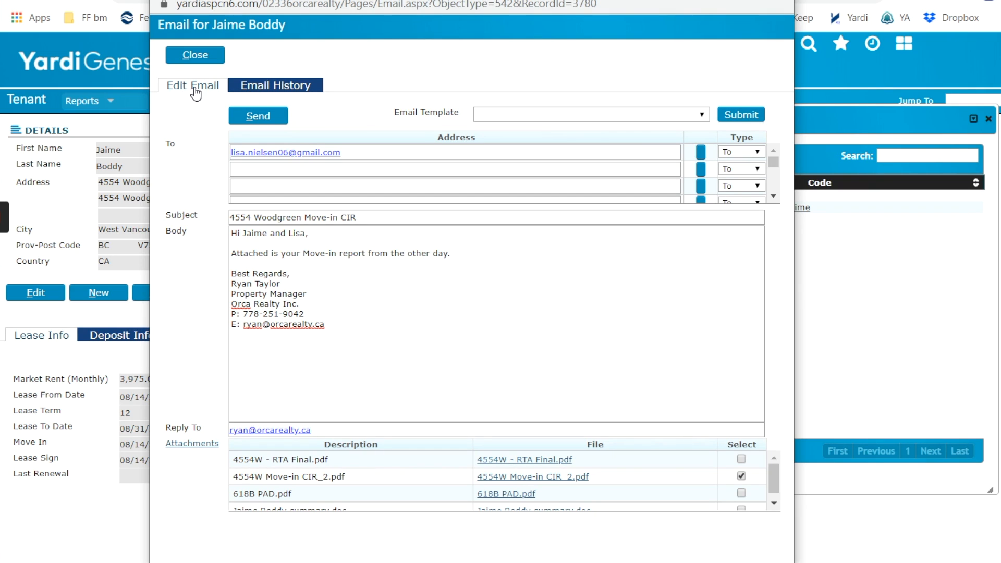
click(286, 87)
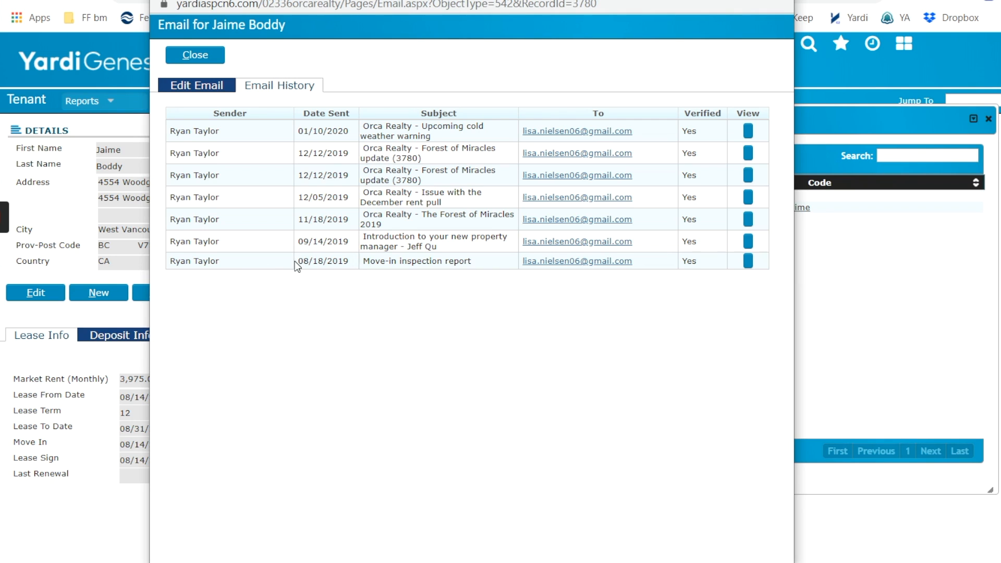
drag(298, 261, 344, 265)
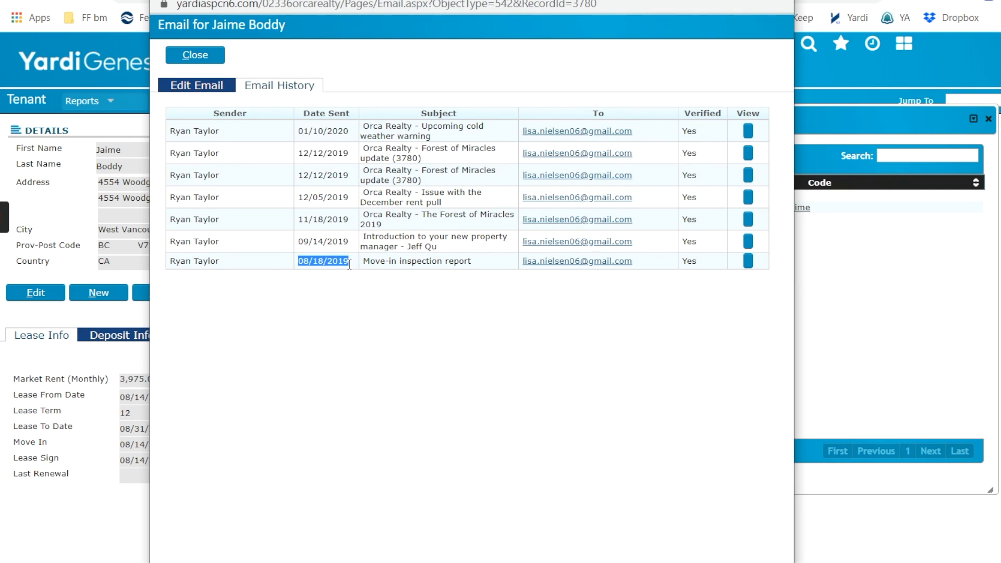